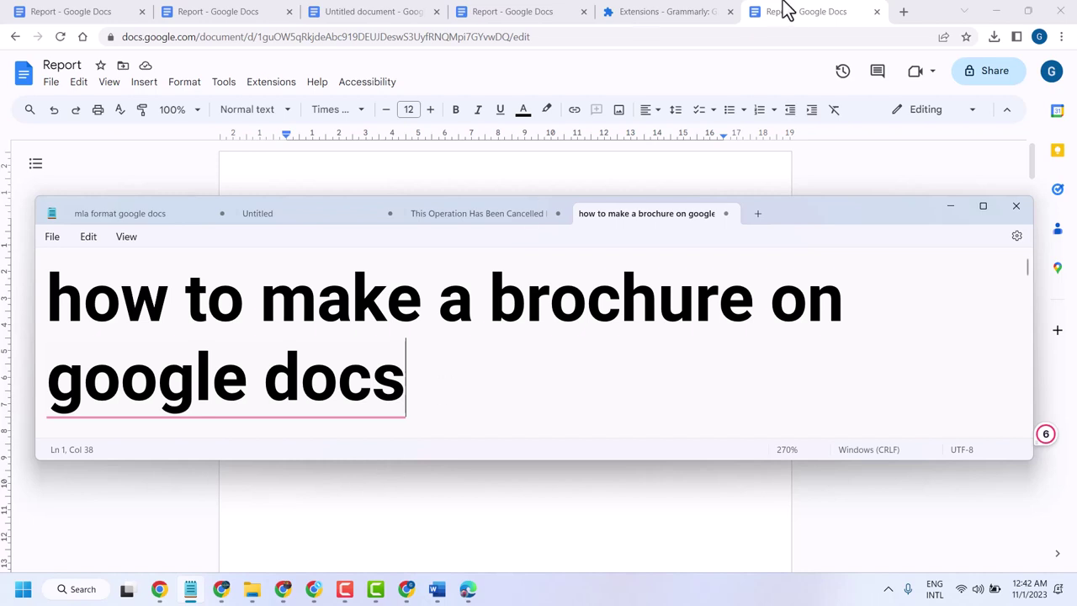
# Leave the Notepad brochure note and open a new Chrome tab at Google's start page
pyautogui.click(911, 17)
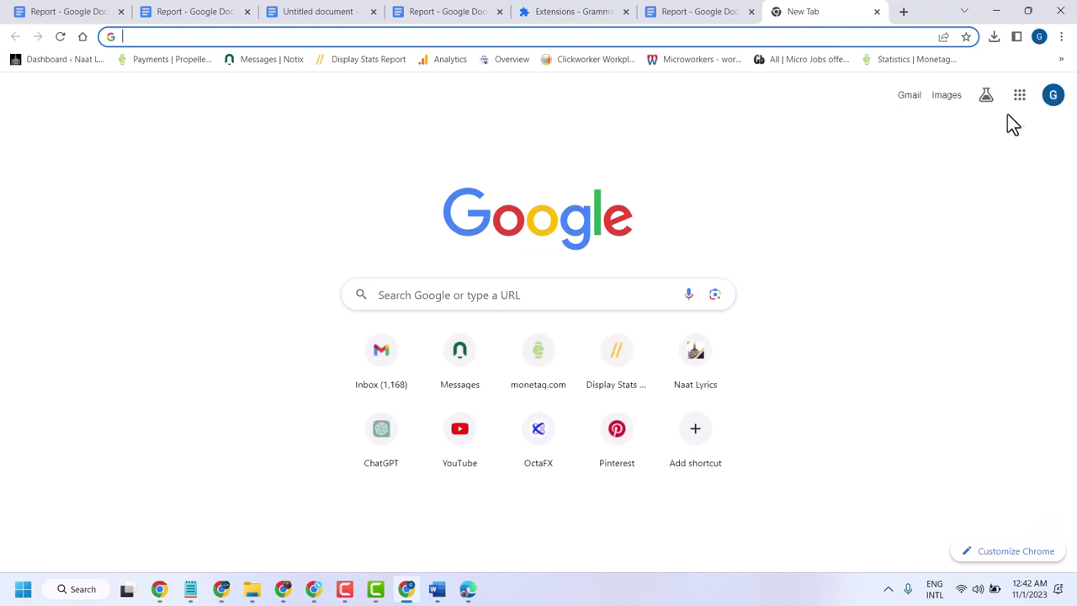
# Launch Google Docs from the Google apps grid
pyautogui.click(1018, 97)
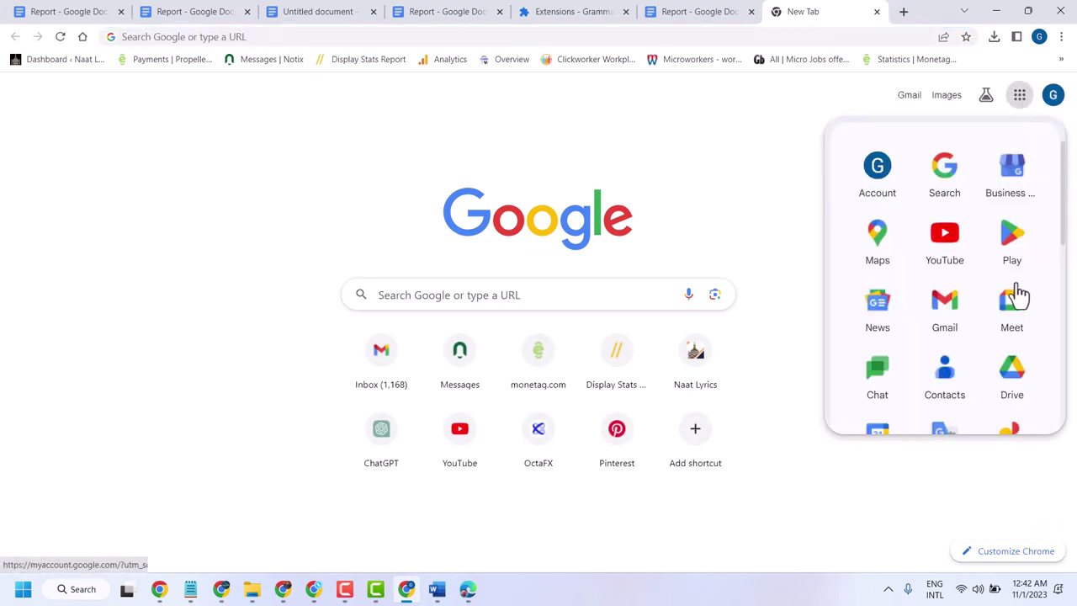
pyautogui.scroll(-2, 1013, 295)
pyautogui.scroll(-2, 1014, 295)
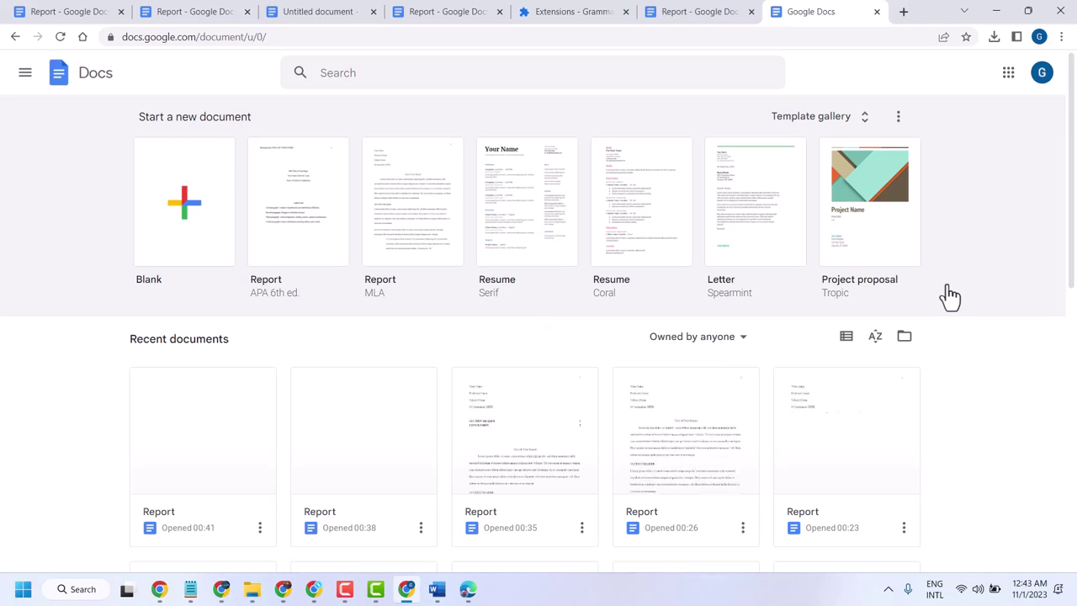
# Create a new document from the Work section's Brochure – Geometric template in the Template gallery
pyautogui.click(842, 119)
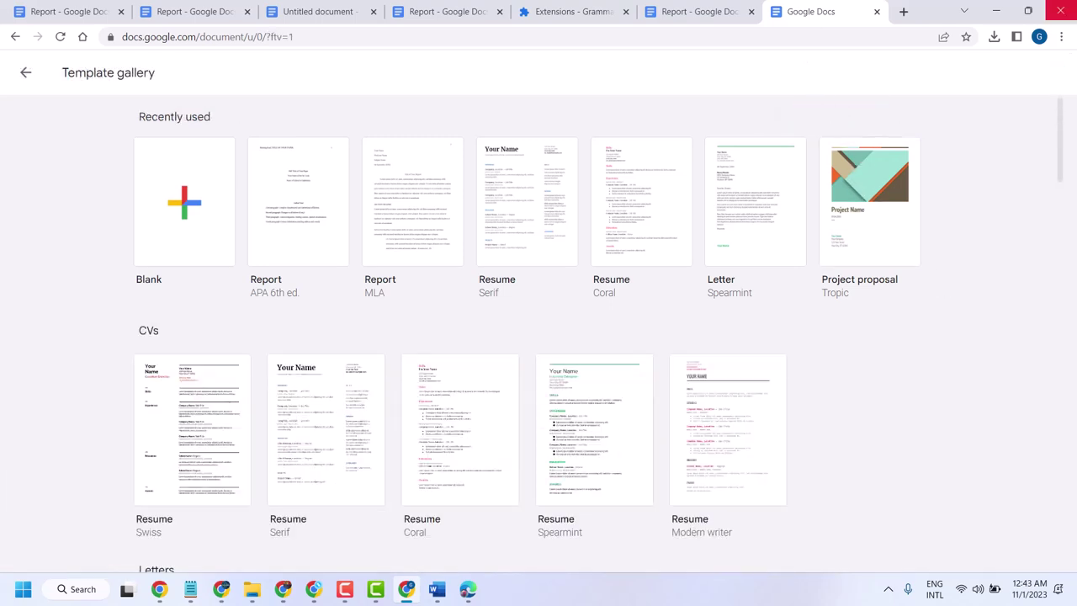
pyautogui.scroll(-2, 4, 243)
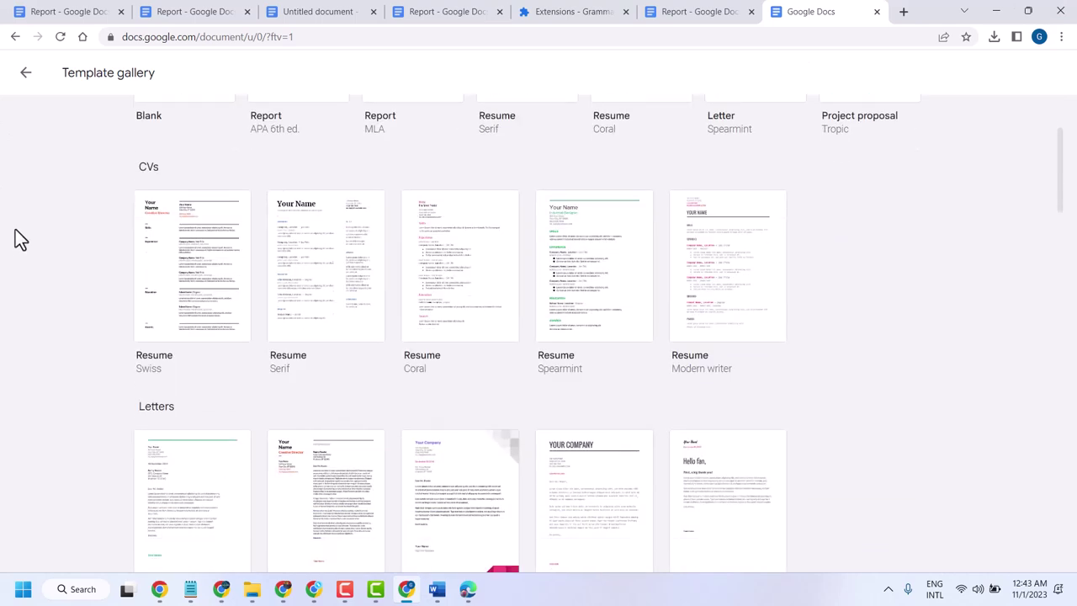
pyautogui.scroll(-2, 30, 370)
pyautogui.scroll(-2, 26, 350)
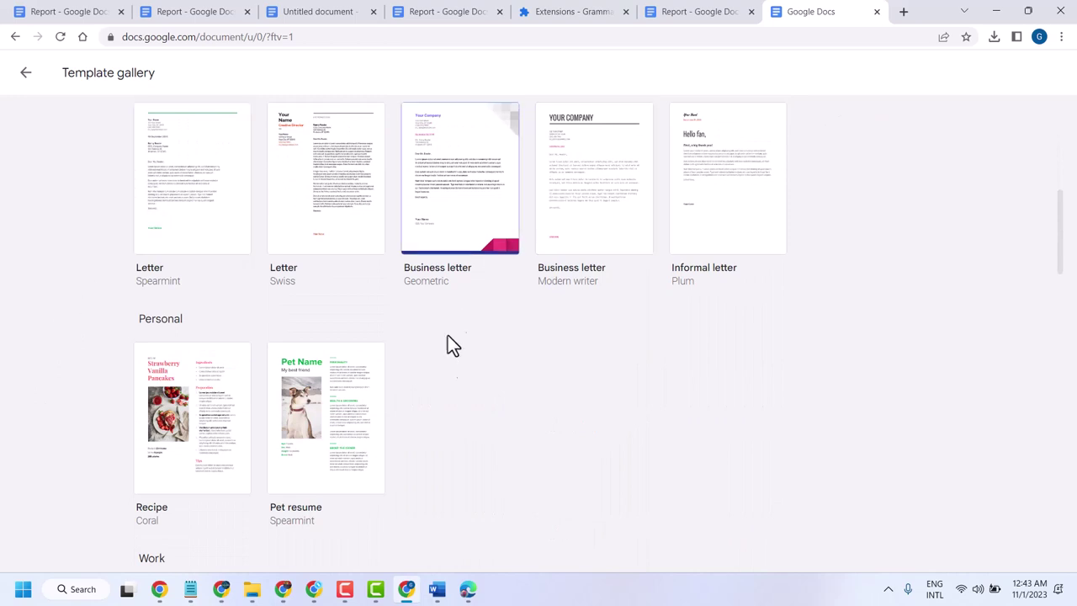
pyautogui.scroll(-6, 344, 286)
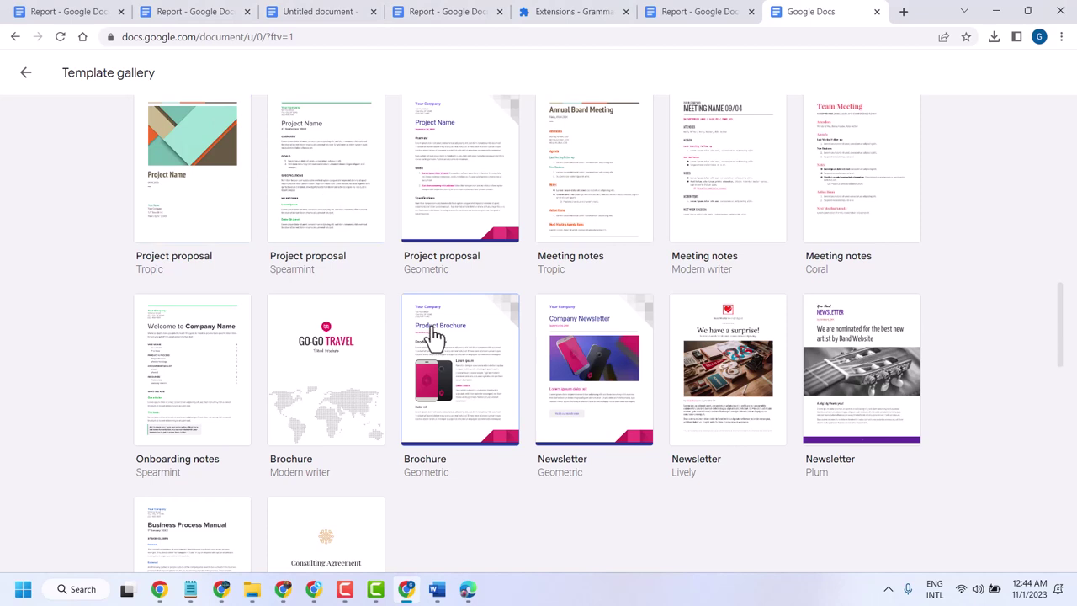
pyautogui.click(453, 346)
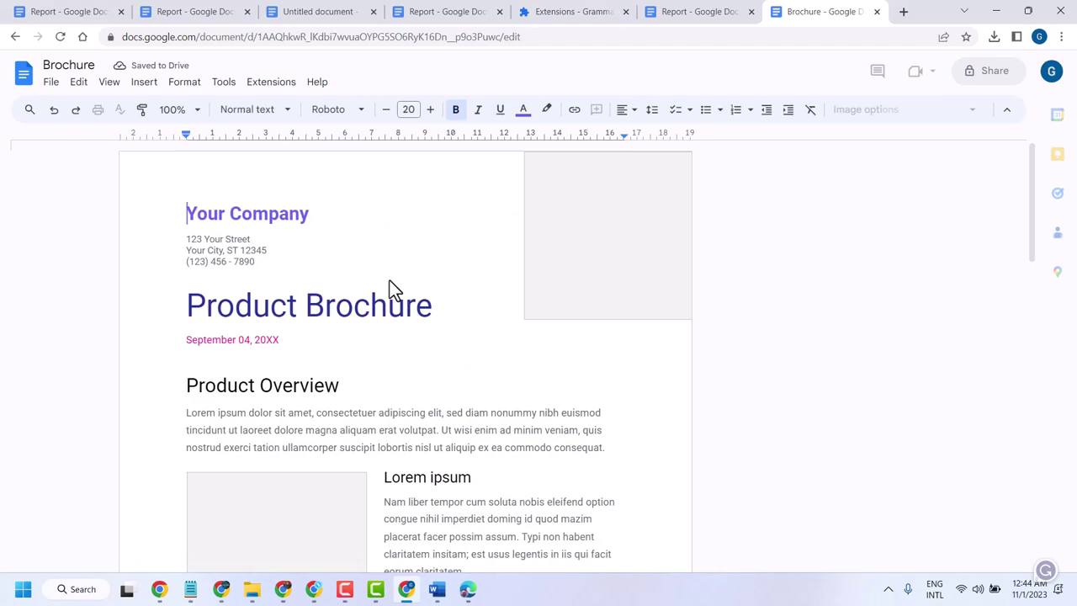
# Scroll through the loaded Brochure and select the Your Company address lines and title
pyautogui.scroll(-4, 390, 279)
pyautogui.scroll(-2, 389, 278)
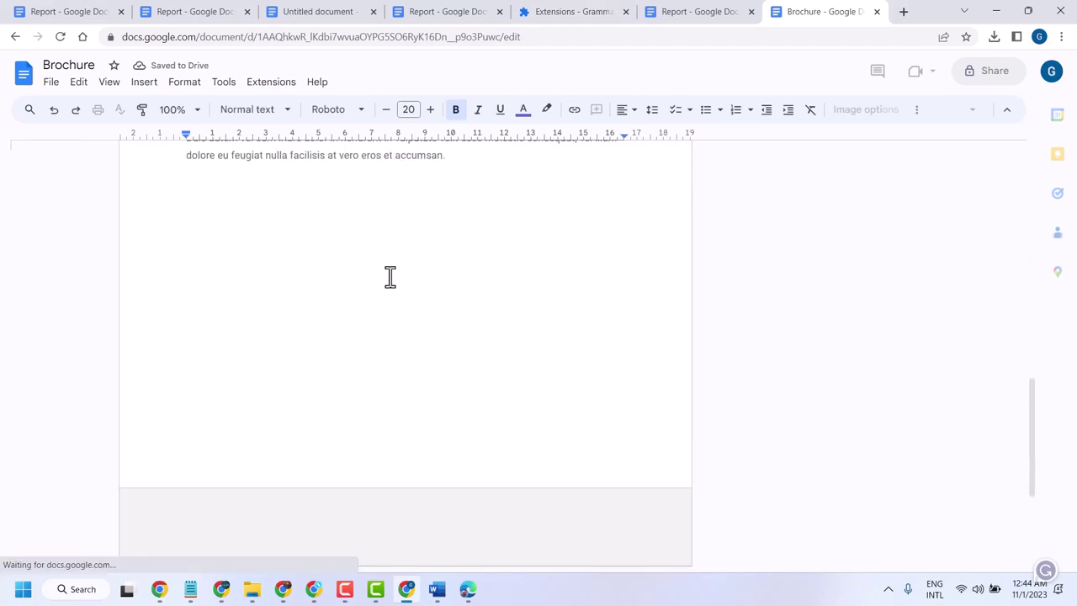
pyautogui.scroll(5, 390, 278)
pyautogui.scroll(1, 387, 275)
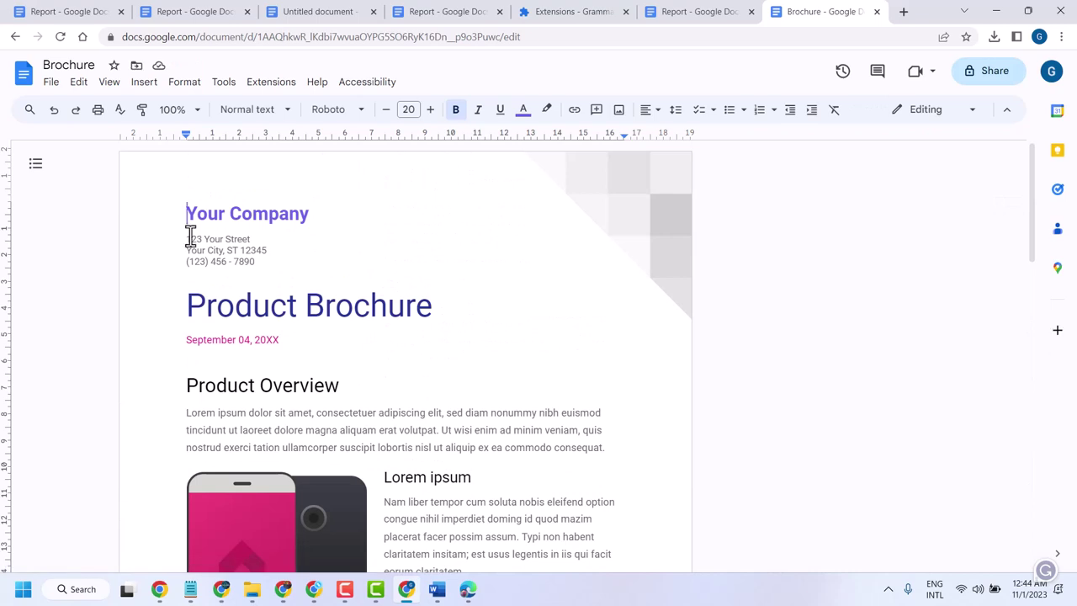
pyautogui.moveTo(187, 237); pyautogui.dragTo(267, 262)
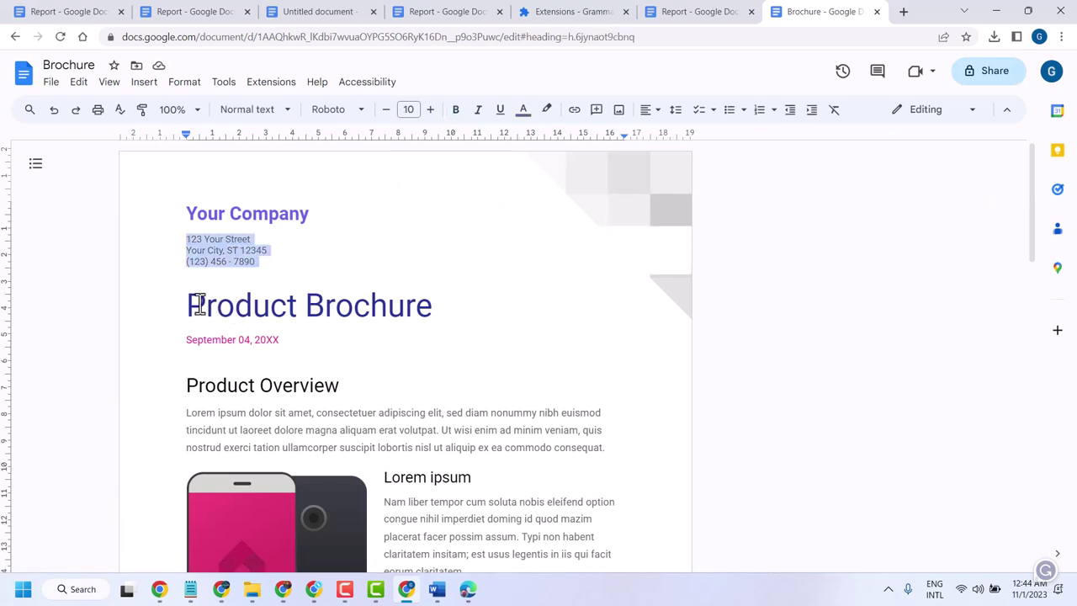
pyautogui.moveTo(190, 304); pyautogui.dragTo(413, 320)
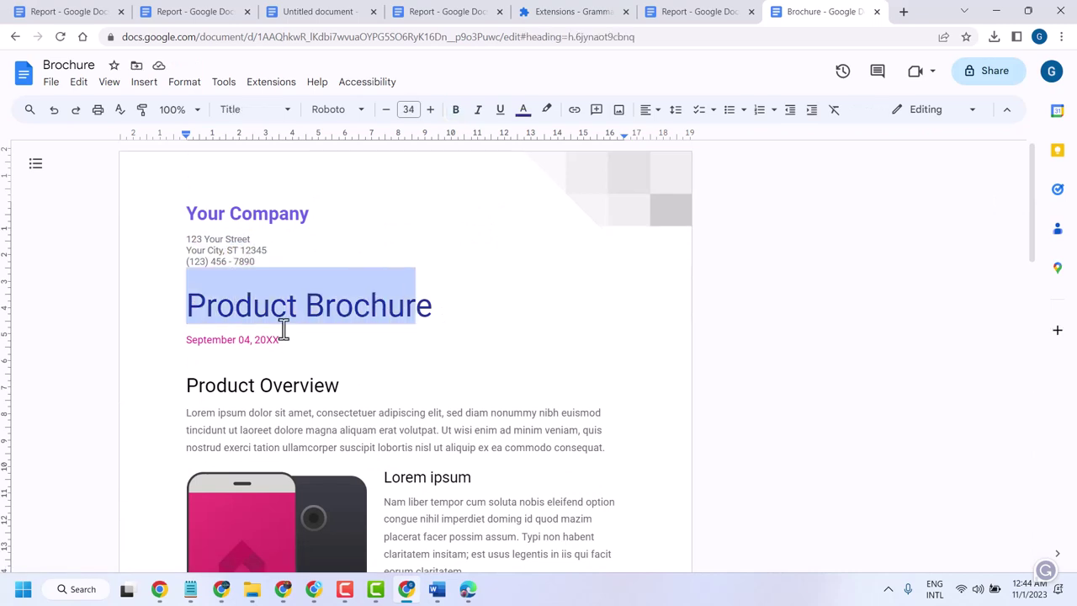
# Select the date, then the Product Overview paragraph and the next heading
pyautogui.scroll(-1, 281, 329)
pyautogui.scroll(-1, 281, 325)
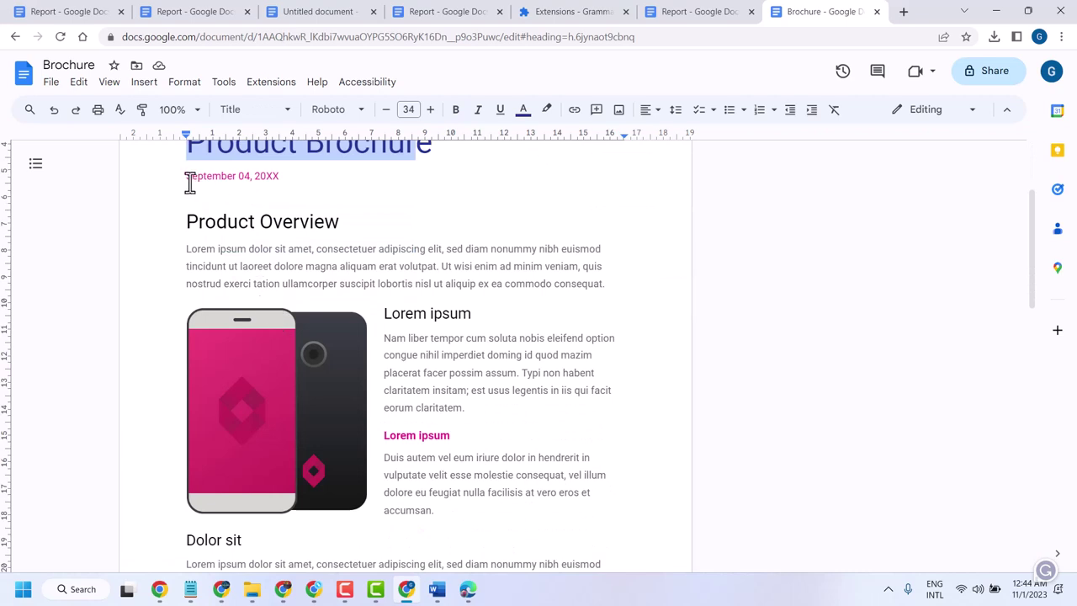
pyautogui.moveTo(185, 177); pyautogui.dragTo(296, 193)
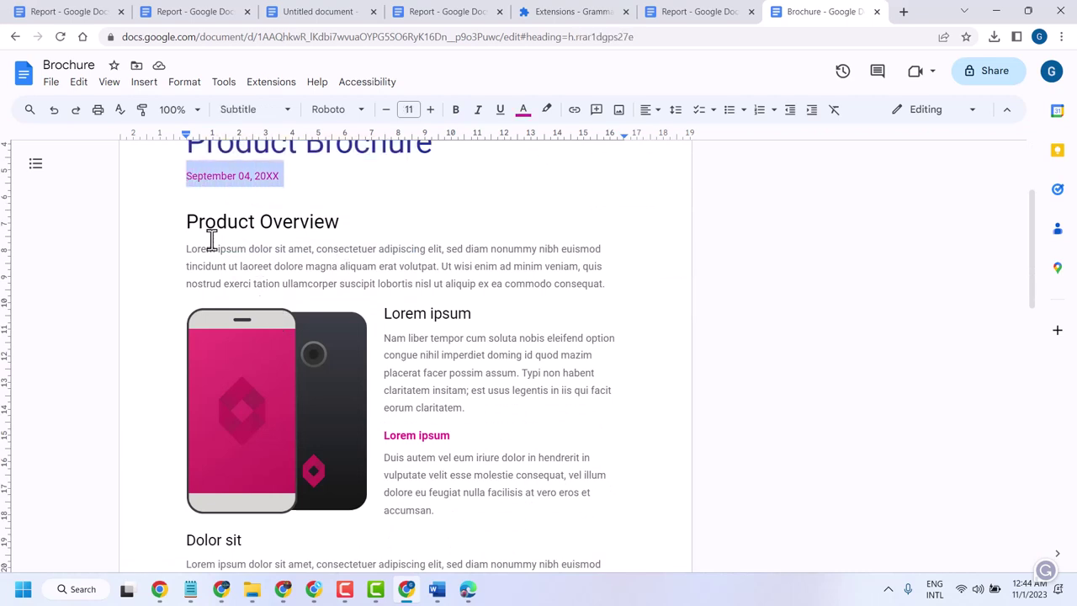
pyautogui.moveTo(191, 248); pyautogui.dragTo(632, 303)
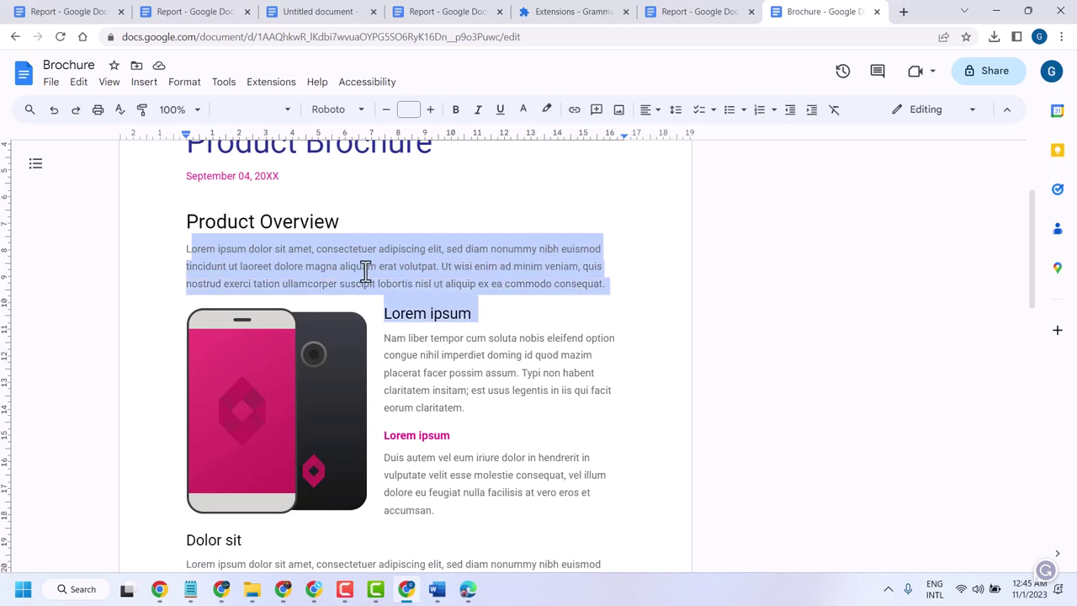
pyautogui.scroll(-2, 365, 269)
pyautogui.click(286, 253)
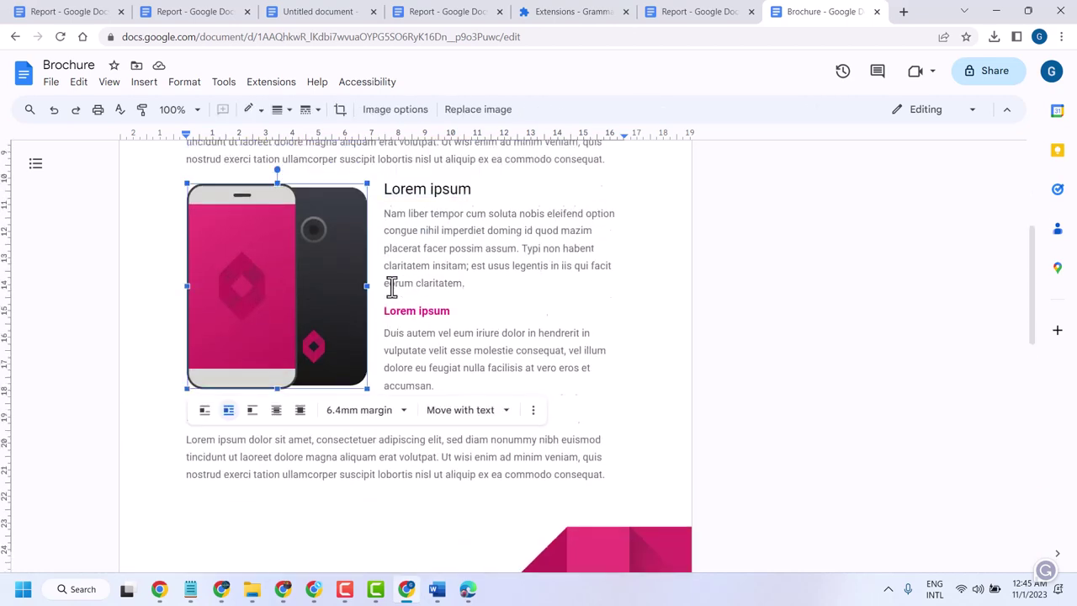
pyautogui.scroll(2, 391, 286)
pyautogui.click(417, 355)
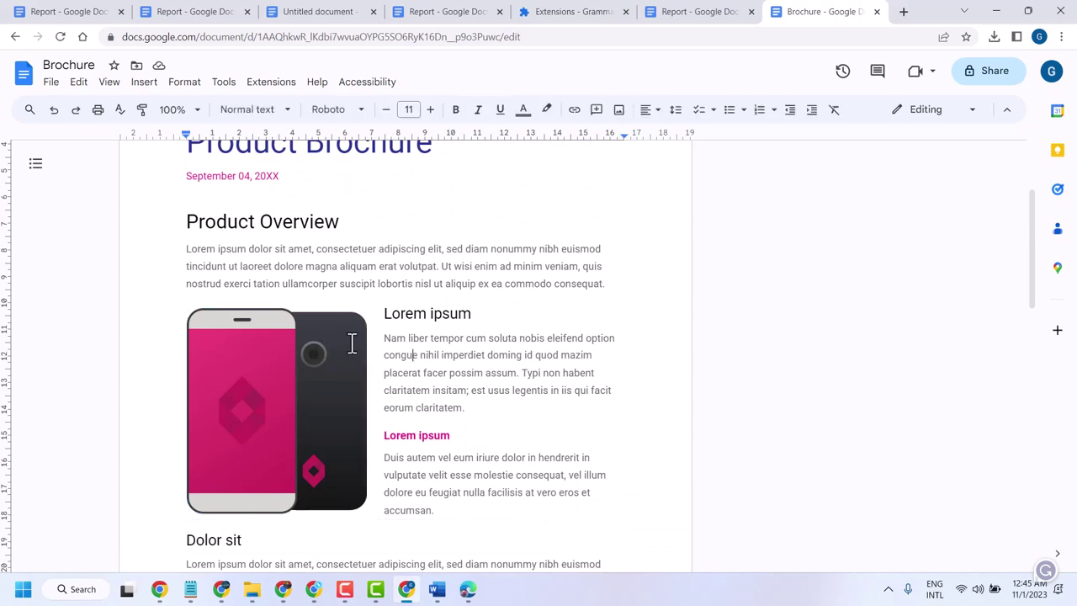
pyautogui.click(303, 337)
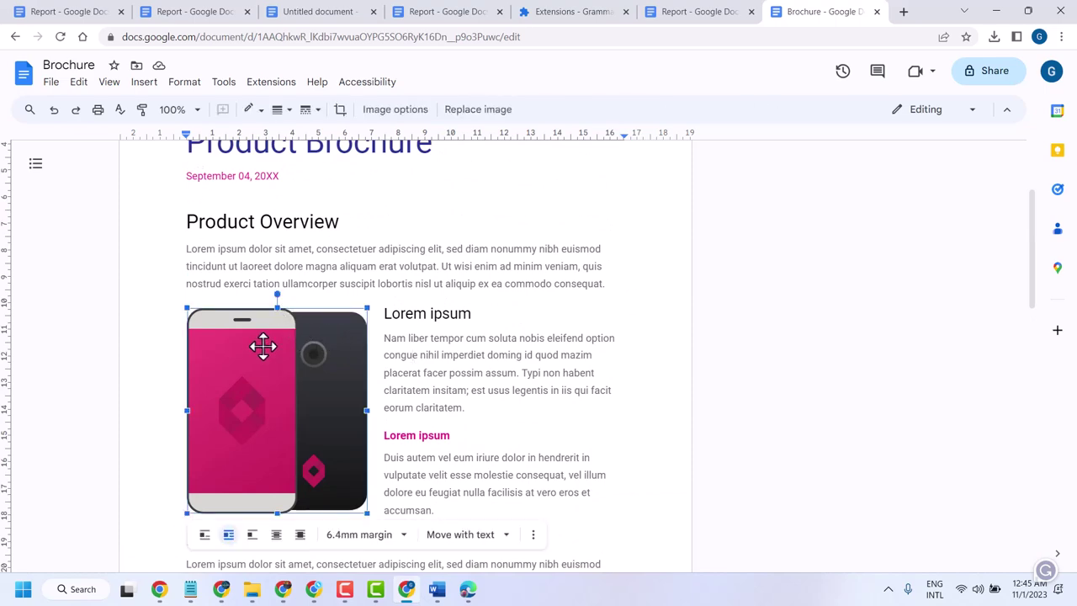
pyautogui.scroll(-2, 313, 354)
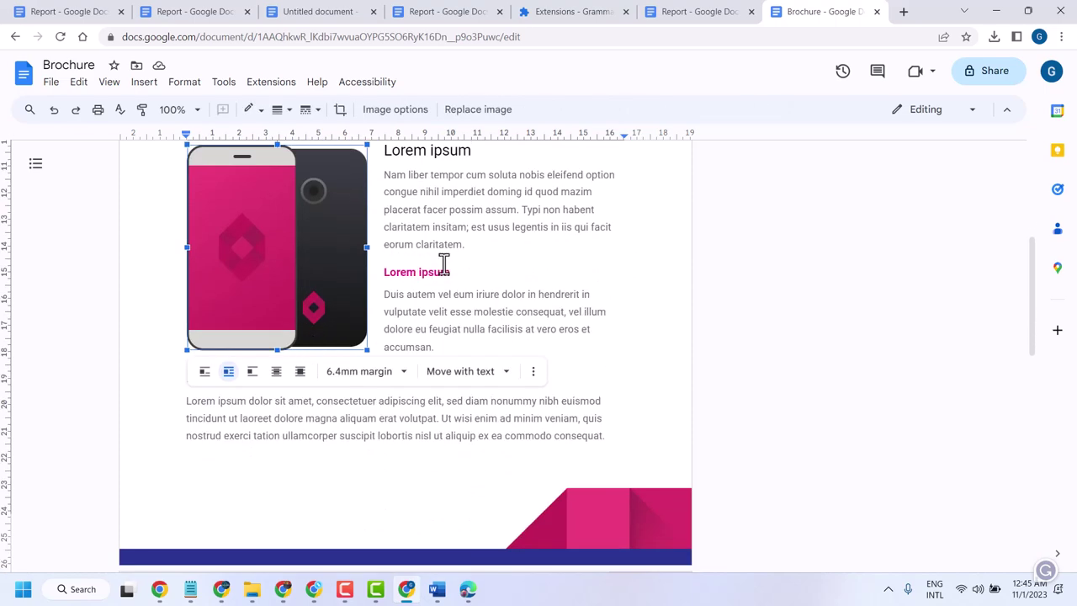
pyautogui.scroll(-2, 444, 263)
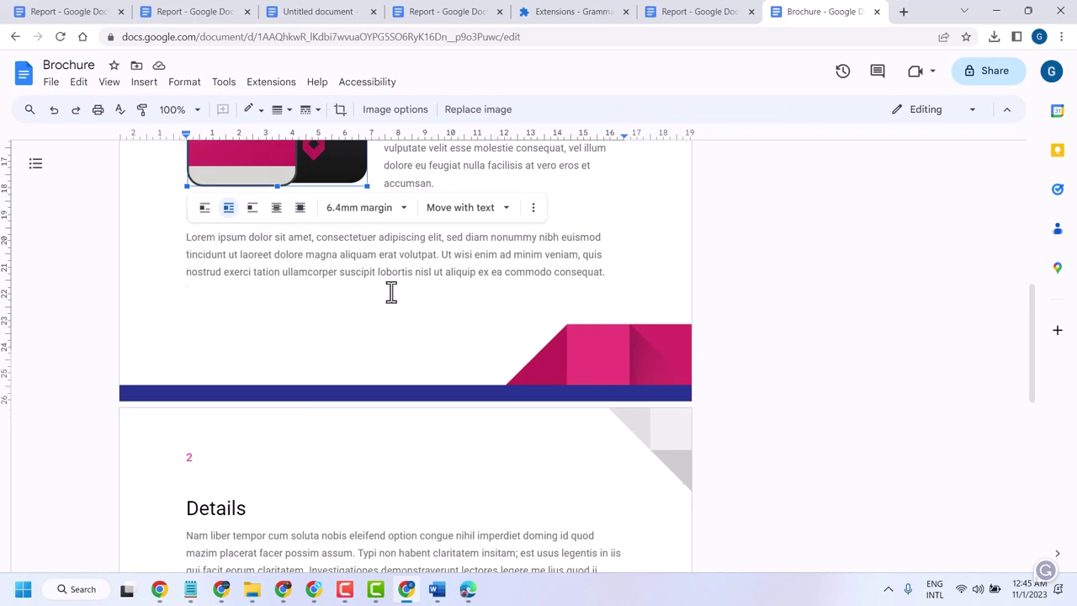
pyautogui.scroll(2, 391, 292)
pyautogui.click(441, 215)
pyautogui.scroll(-1, 351, 276)
pyautogui.scroll(-3, 353, 271)
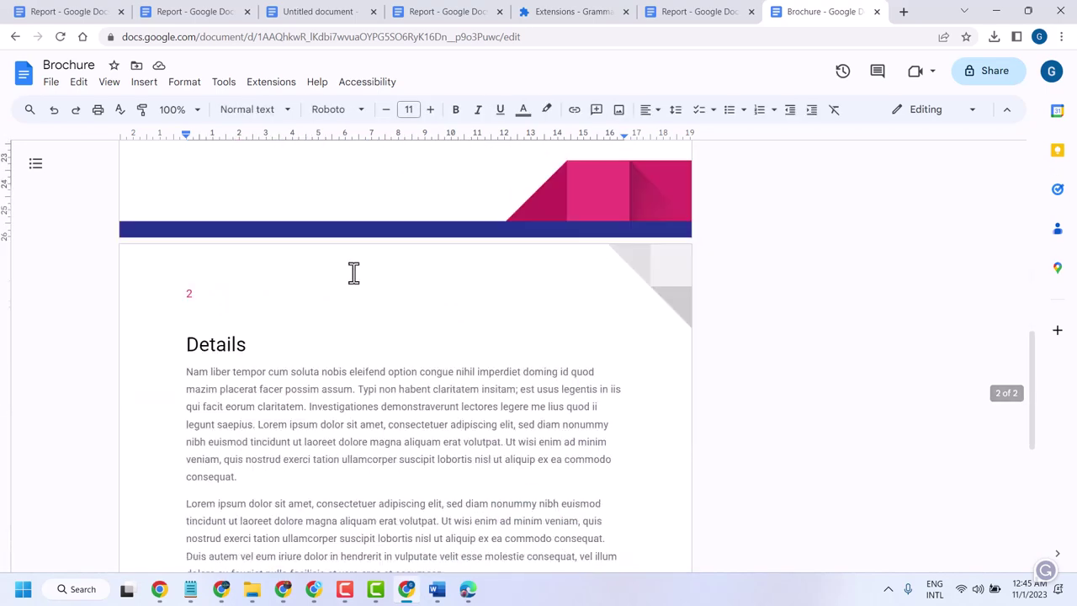
pyautogui.scroll(-2, 354, 272)
pyautogui.click(190, 213)
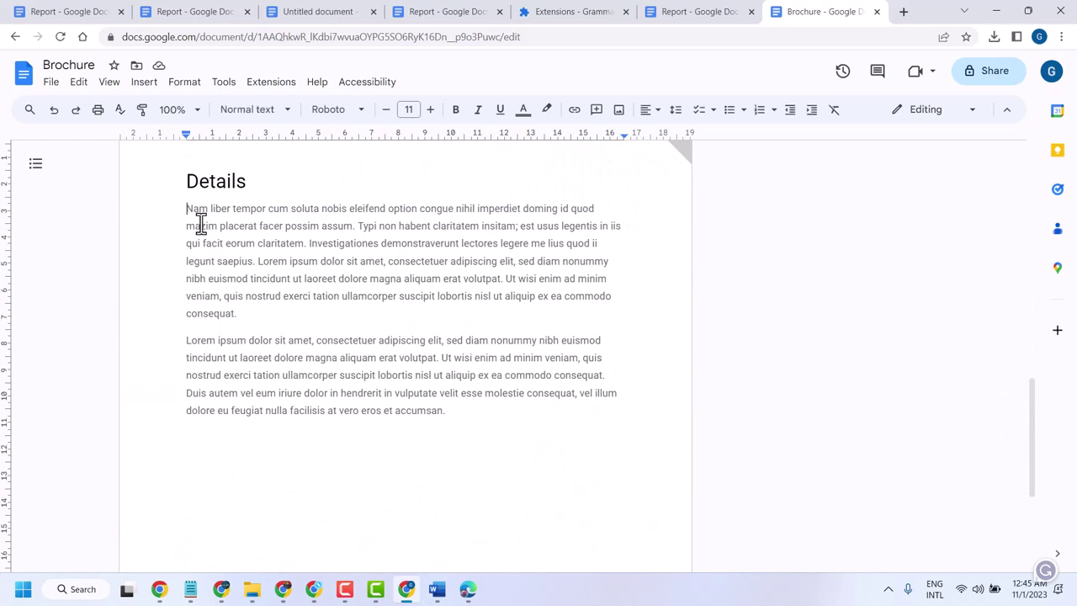
pyautogui.moveTo(200, 223); pyautogui.dragTo(512, 425)
pyautogui.scroll(-3, 325, 314)
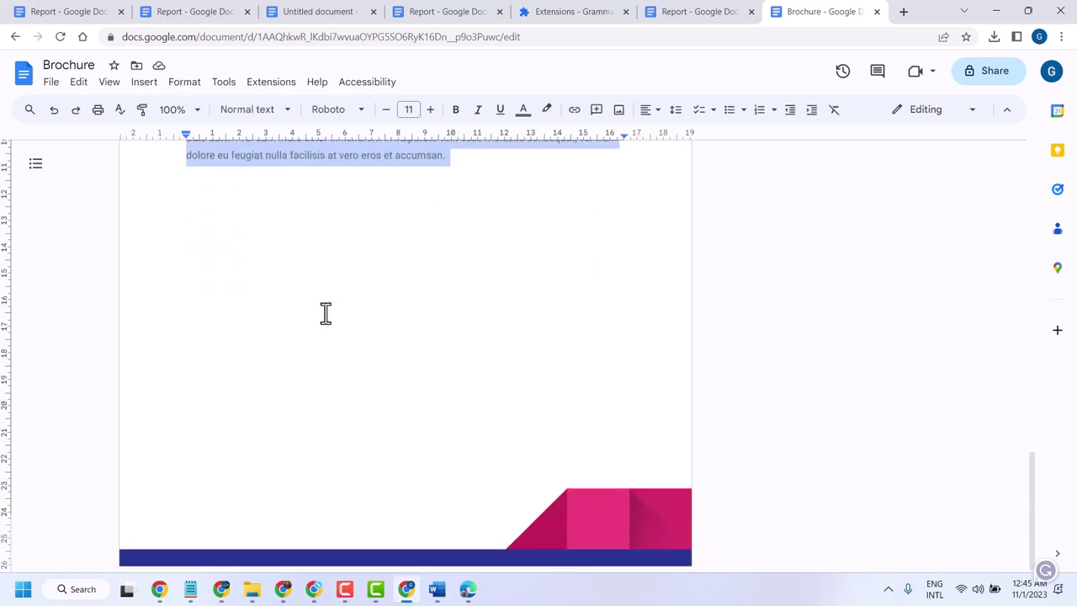
pyautogui.scroll(10, 326, 313)
pyautogui.scroll(8, 325, 313)
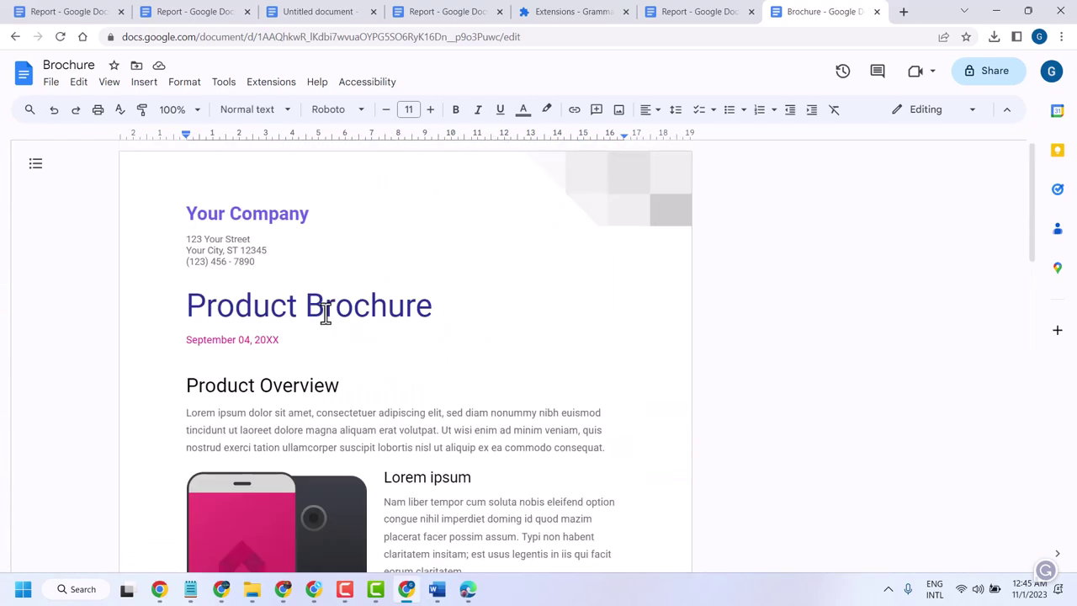
pyautogui.scroll(-4, 325, 307)
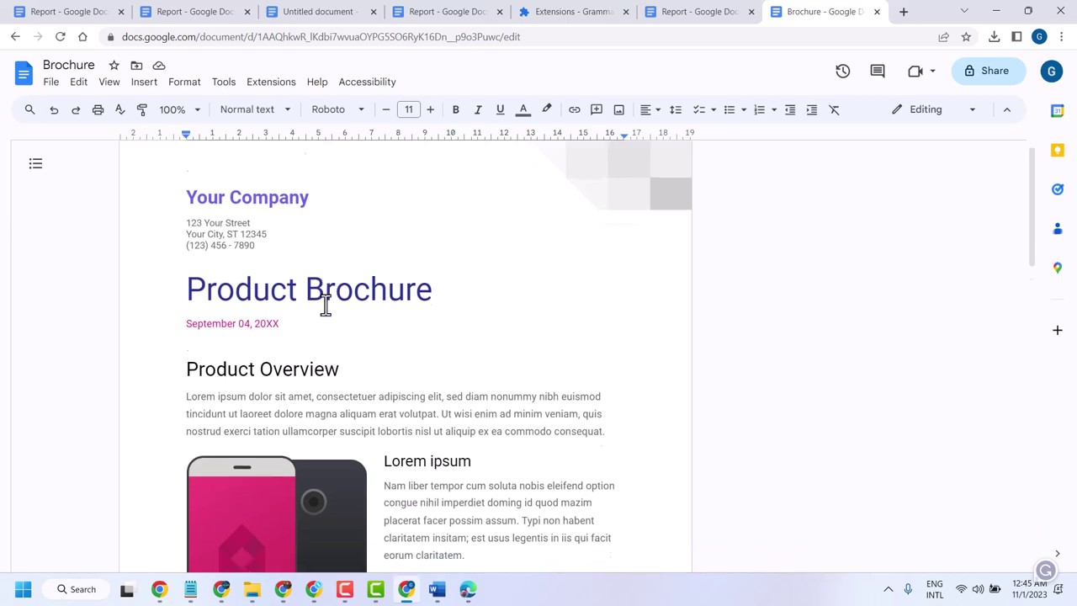
pyautogui.scroll(-2, 326, 305)
pyautogui.scroll(3, 325, 303)
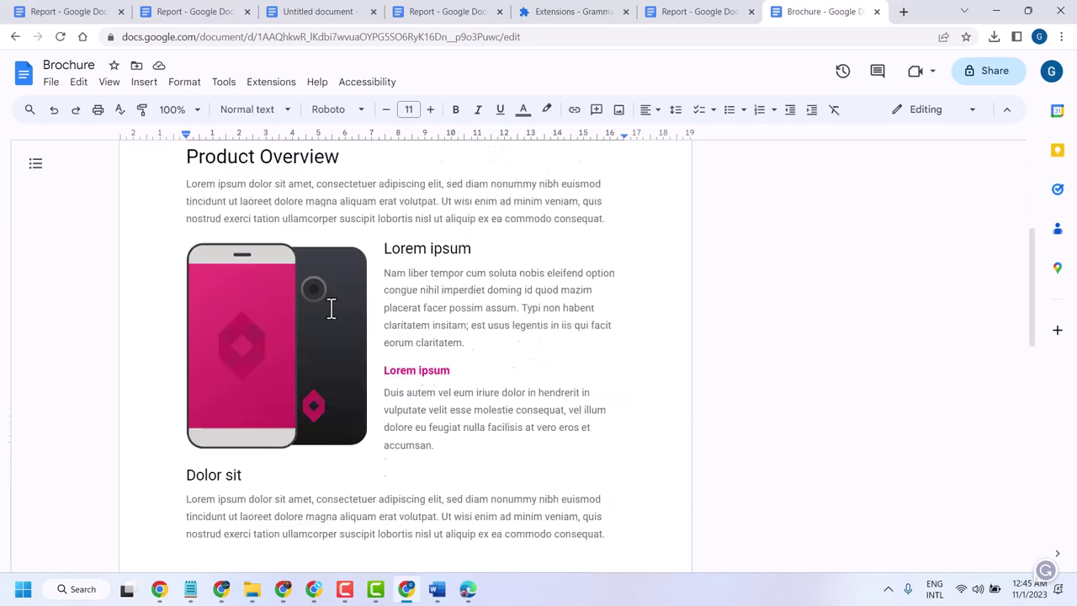
pyautogui.scroll(1, 330, 308)
pyautogui.scroll(2, 331, 309)
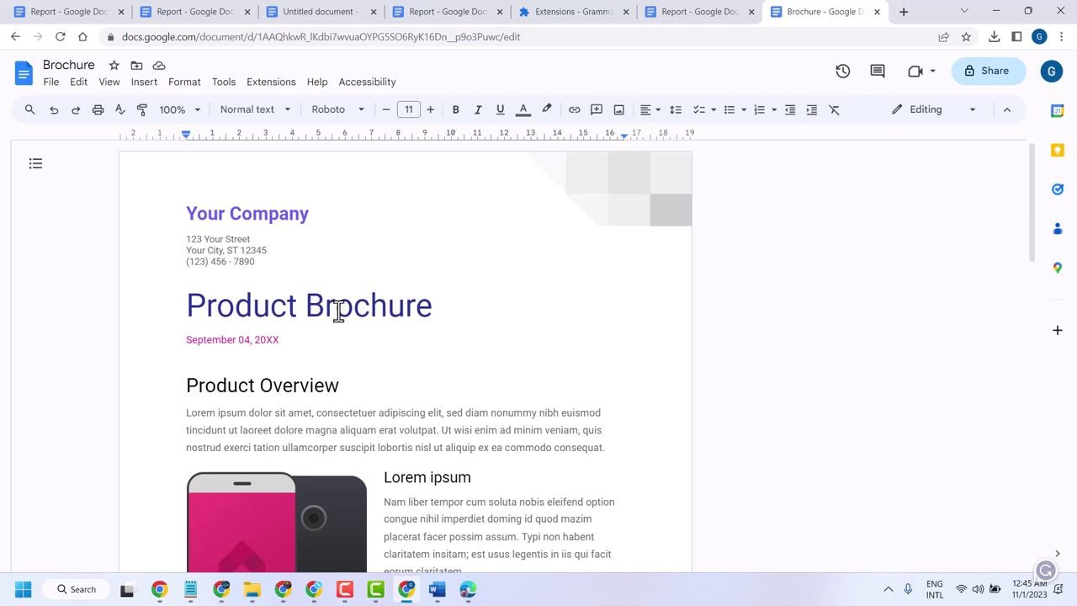
pyautogui.scroll(-4, 398, 387)
pyautogui.scroll(-2, 399, 386)
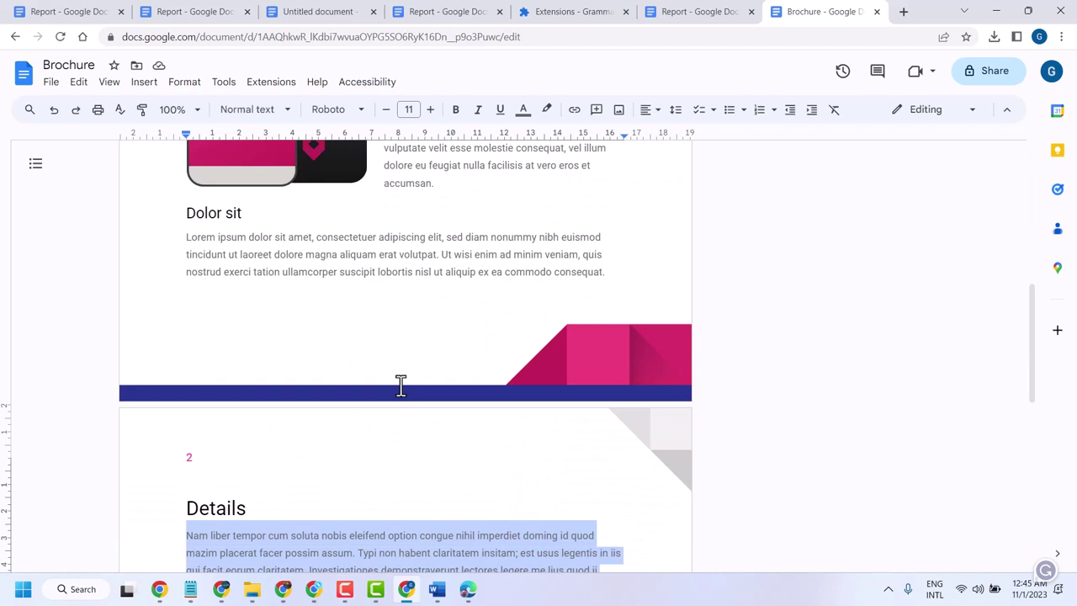
pyautogui.scroll(-2, 400, 383)
pyautogui.scroll(-2, 401, 380)
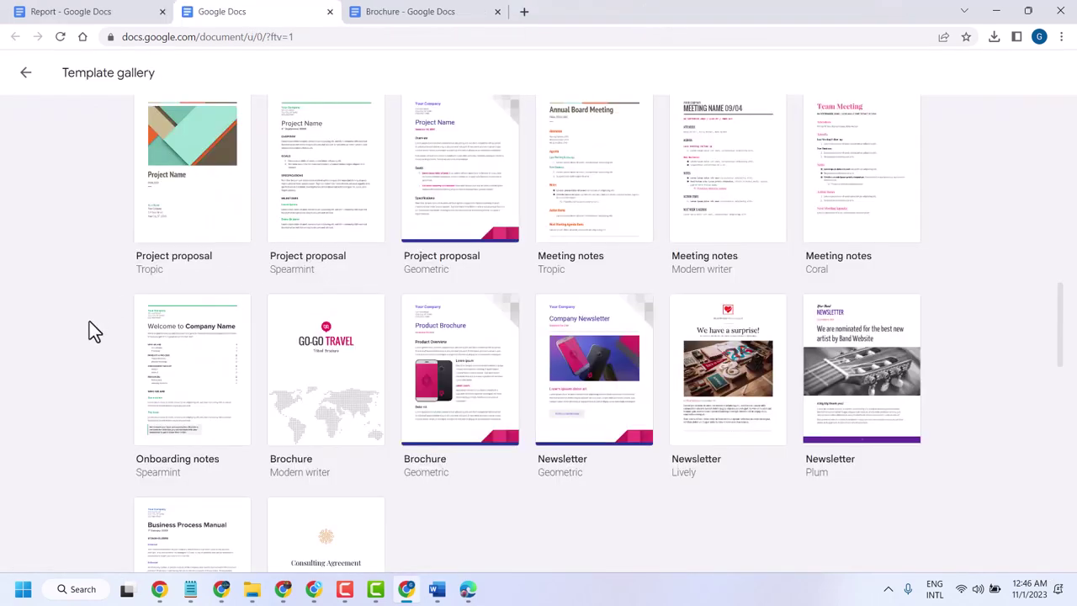
# Create a Brochure from the Modern writer template, then select the GO-GO TRAVEL title and logo
pyautogui.click(328, 381)
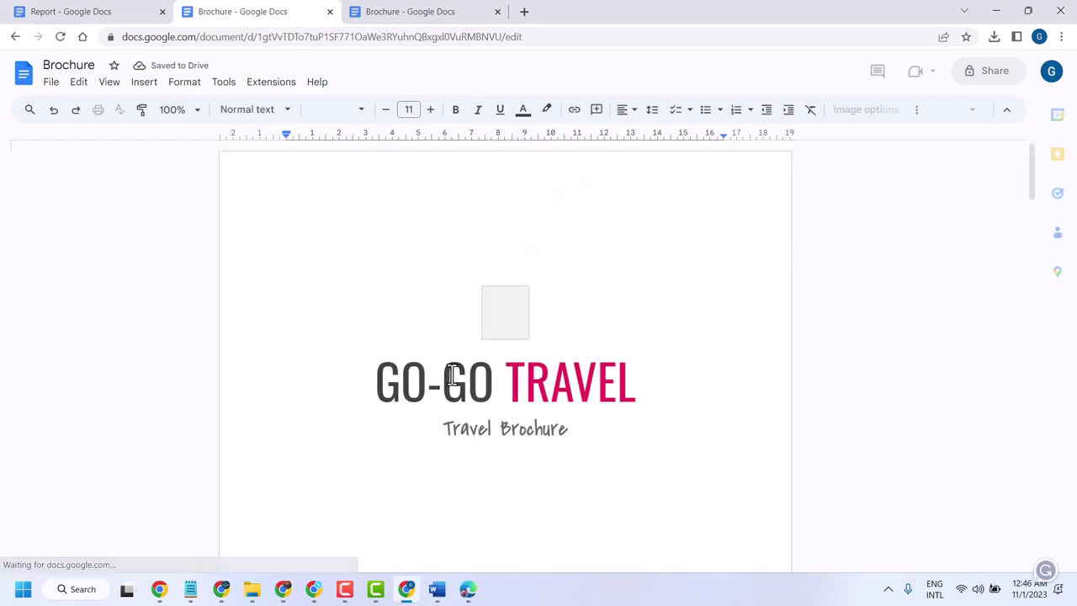
pyautogui.doubleClick(386, 383)
pyautogui.click(504, 315)
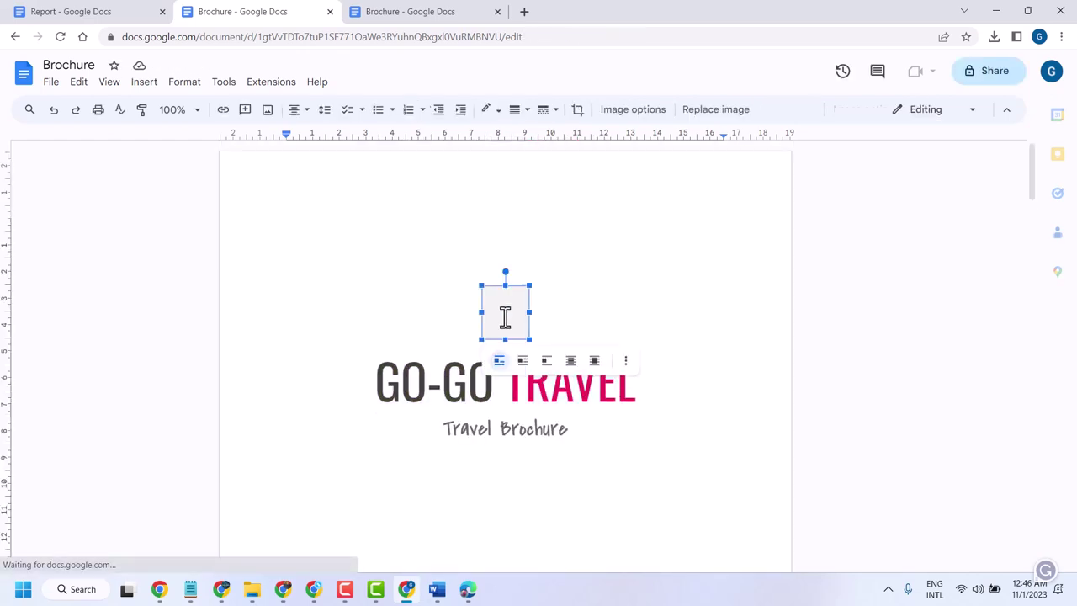
pyautogui.scroll(-2, 401, 292)
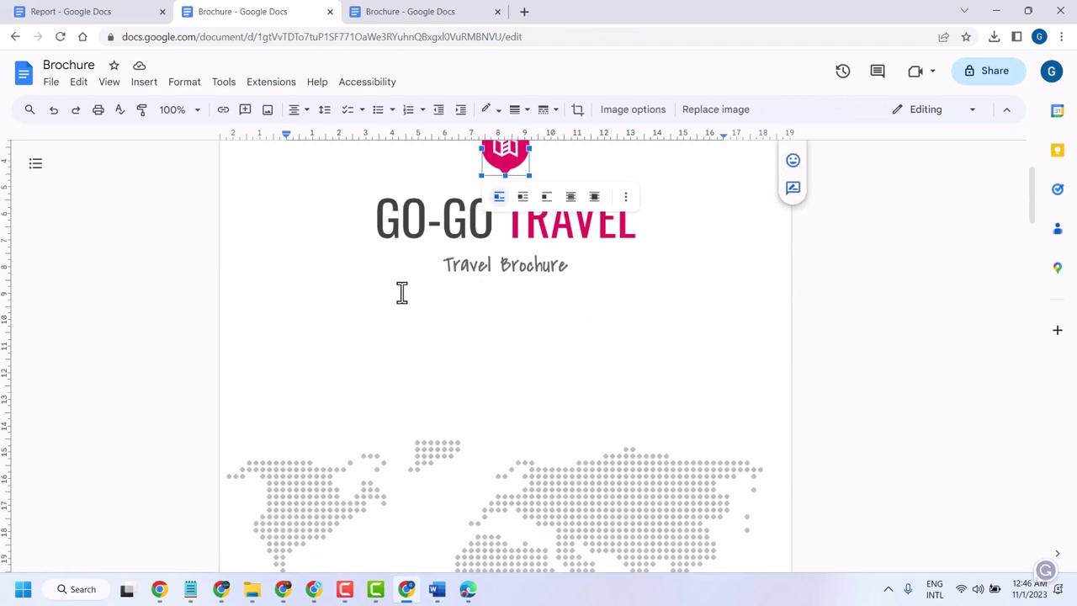
pyautogui.scroll(-2, 401, 292)
pyautogui.scroll(-3, 401, 292)
pyautogui.scroll(-1, 402, 292)
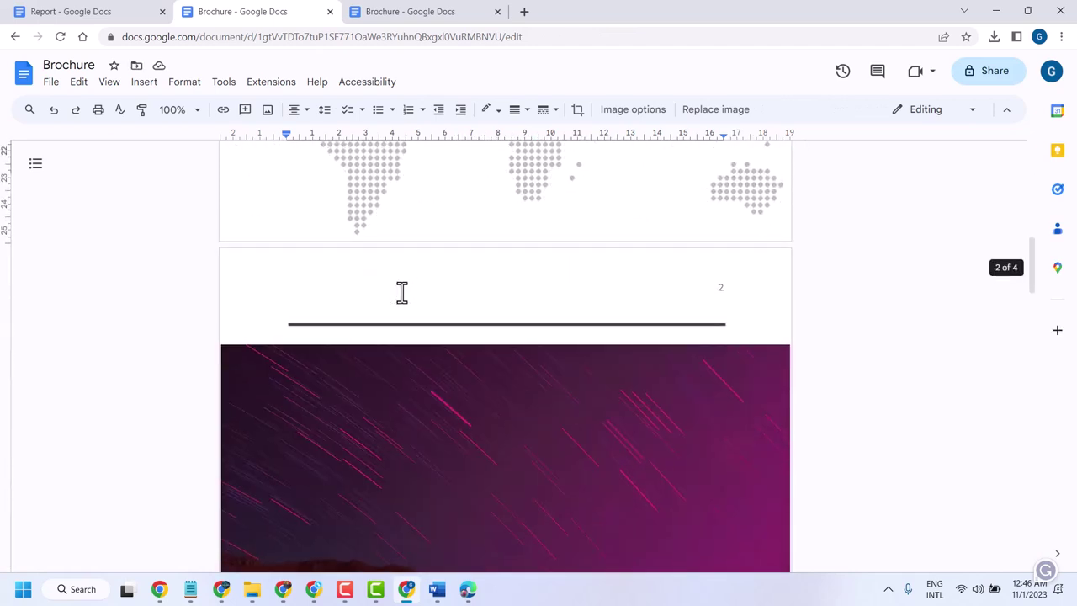
pyautogui.scroll(4, 468, 310)
pyautogui.click(468, 309)
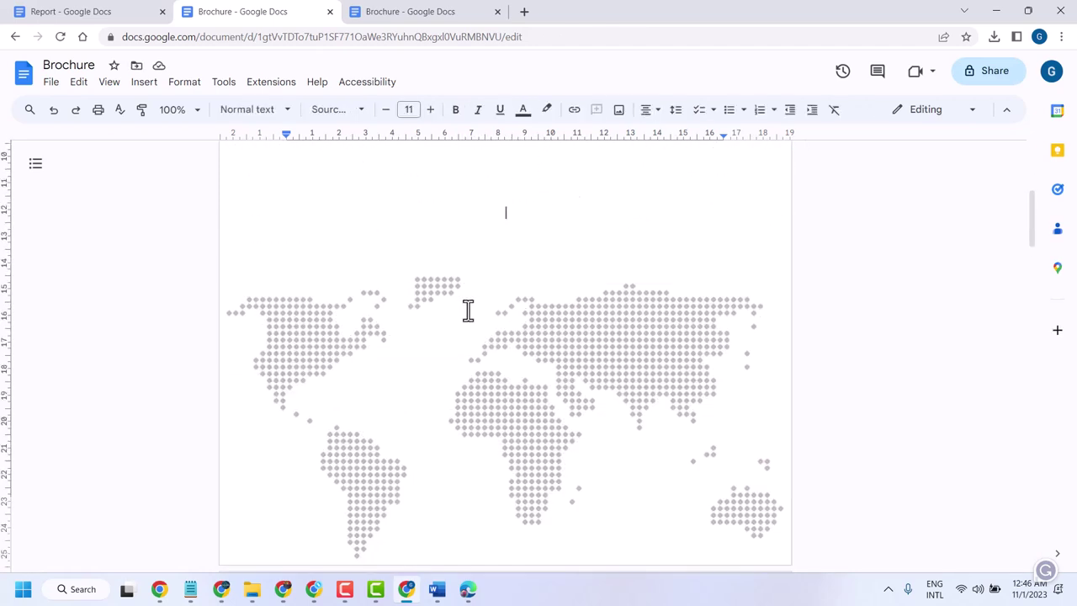
pyautogui.scroll(-2, 467, 309)
pyautogui.scroll(-2, 468, 309)
pyautogui.scroll(-2, 468, 309)
pyautogui.scroll(-4, 468, 309)
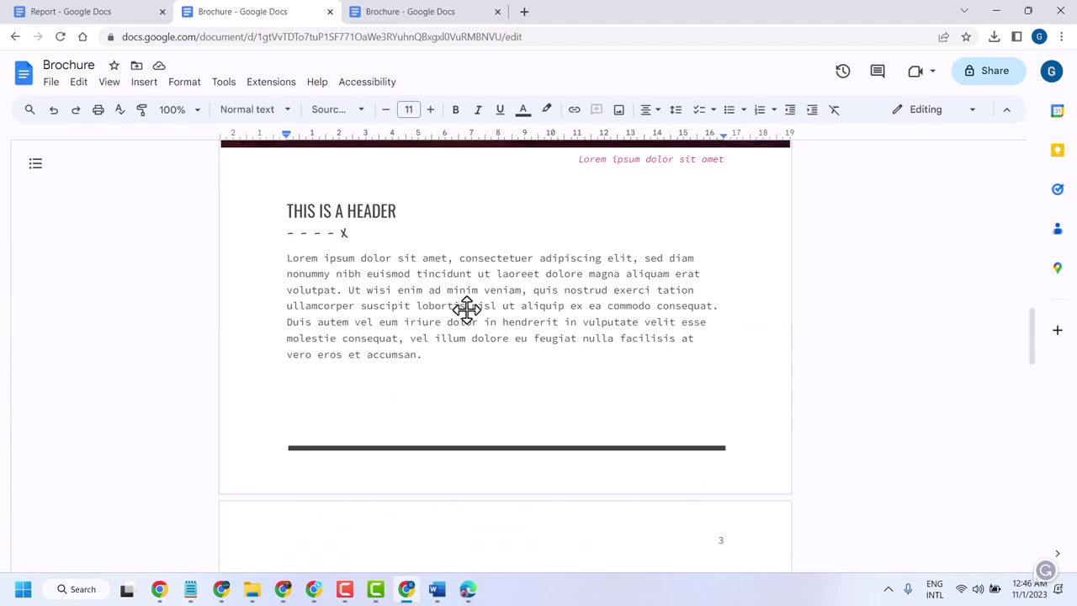
pyautogui.scroll(-2, 467, 309)
pyautogui.scroll(4, 467, 309)
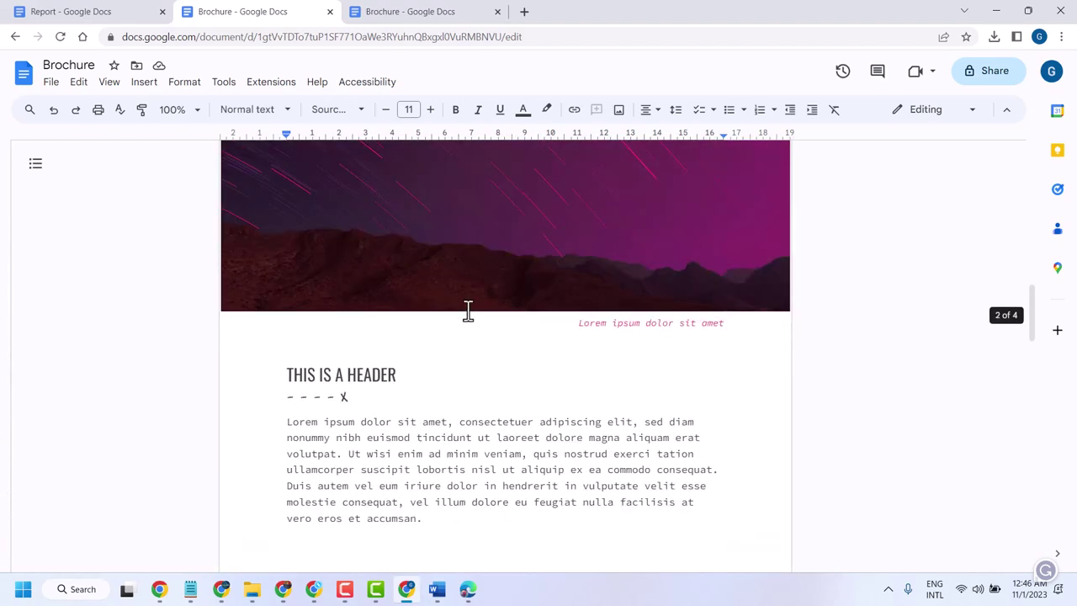
pyautogui.click(504, 370)
pyautogui.scroll(-2, 375, 379)
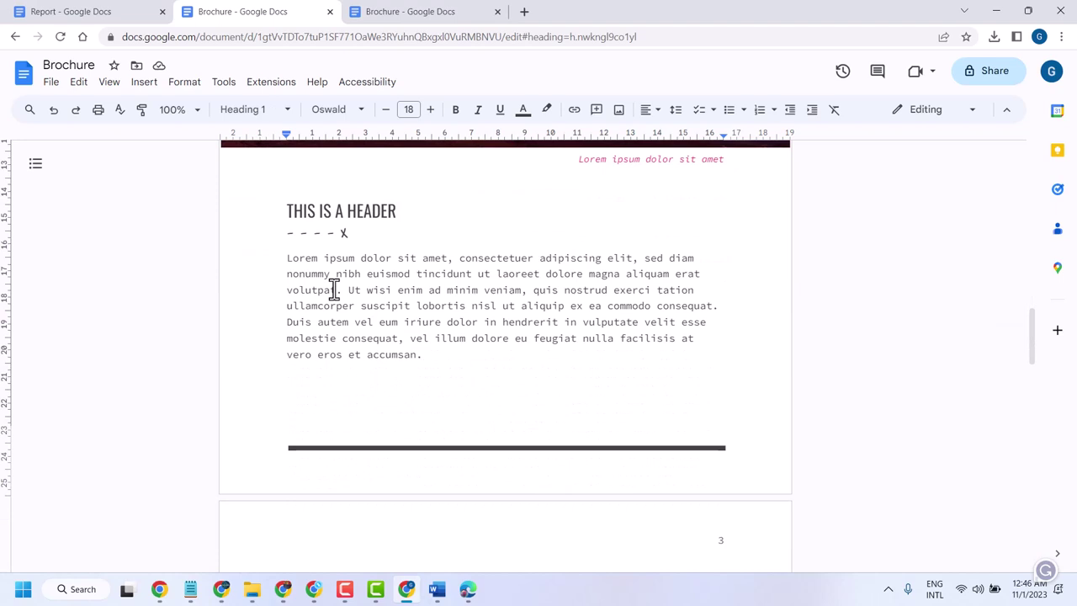
pyautogui.moveTo(286, 212); pyautogui.dragTo(412, 211)
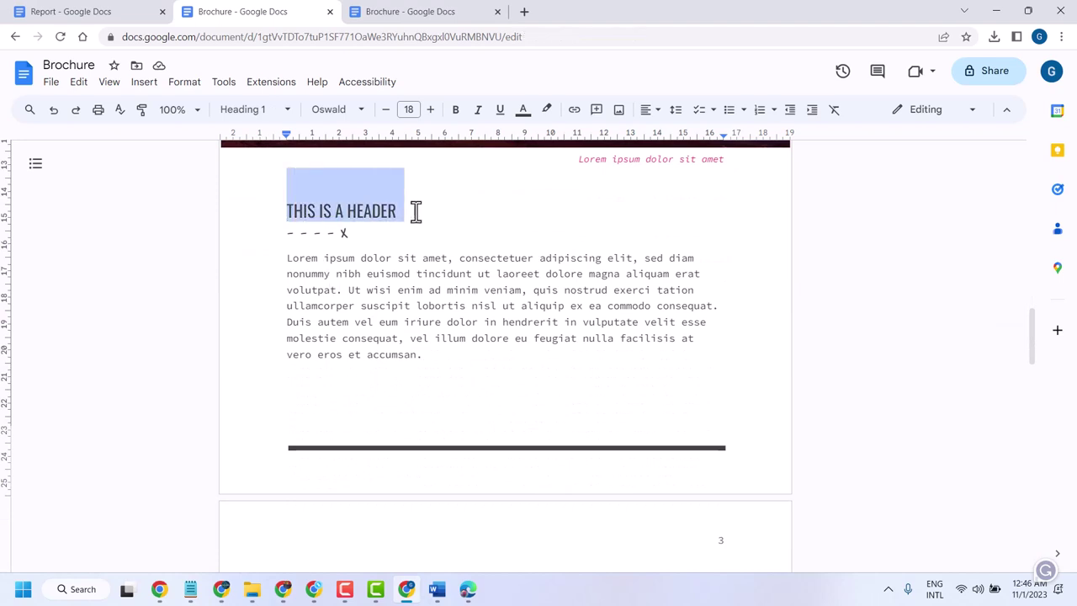
pyautogui.click(386, 305)
pyautogui.scroll(-2, 386, 306)
pyautogui.scroll(-2, 386, 305)
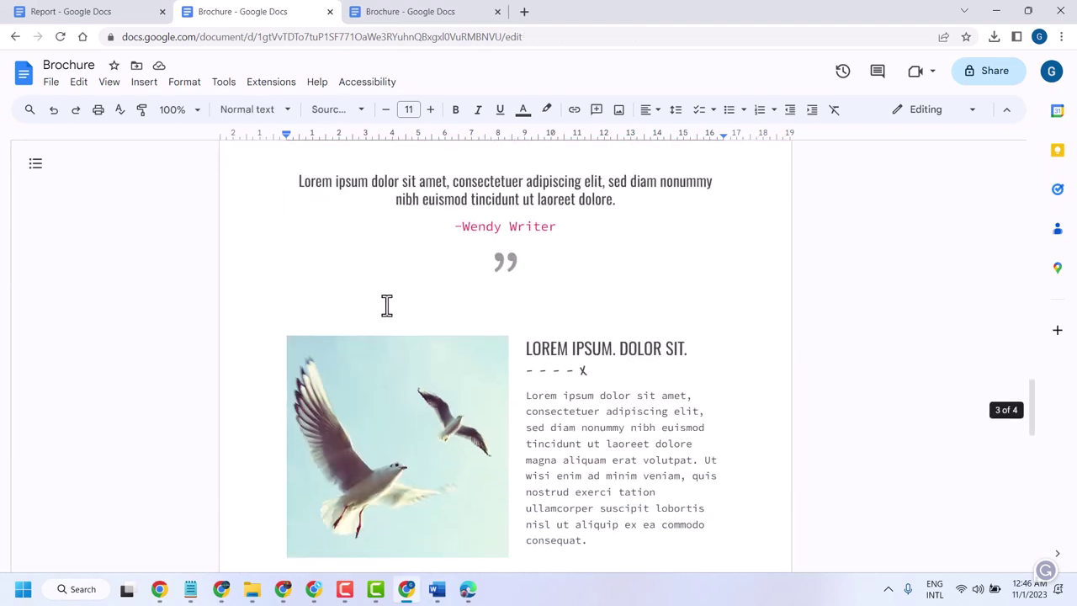
pyautogui.scroll(2, 386, 305)
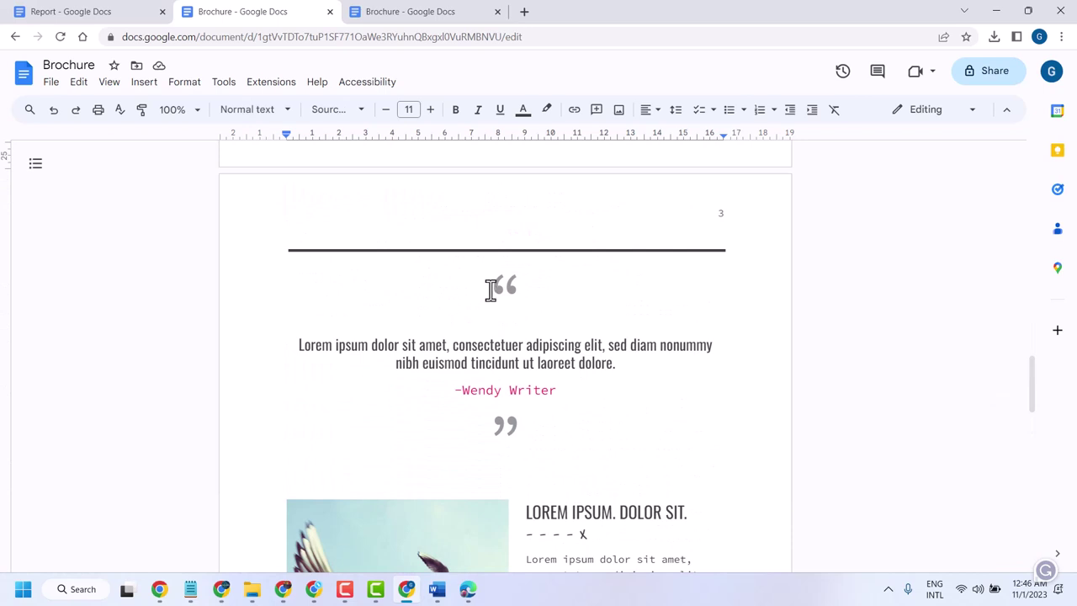
pyautogui.scroll(-2, 489, 362)
pyautogui.scroll(-2, 487, 359)
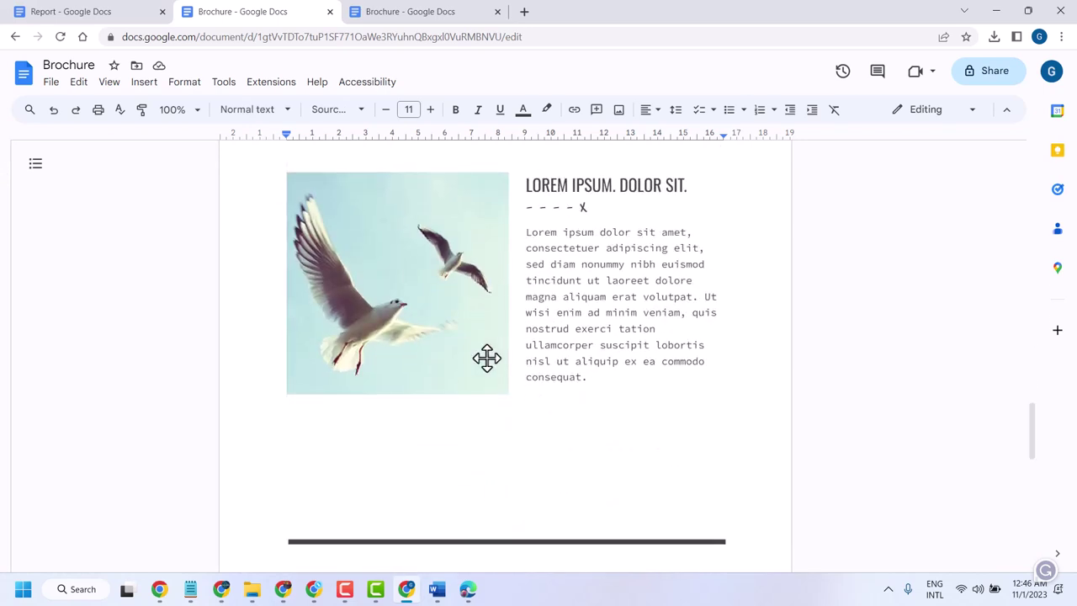
pyautogui.click(461, 224)
pyautogui.scroll(-4, 611, 233)
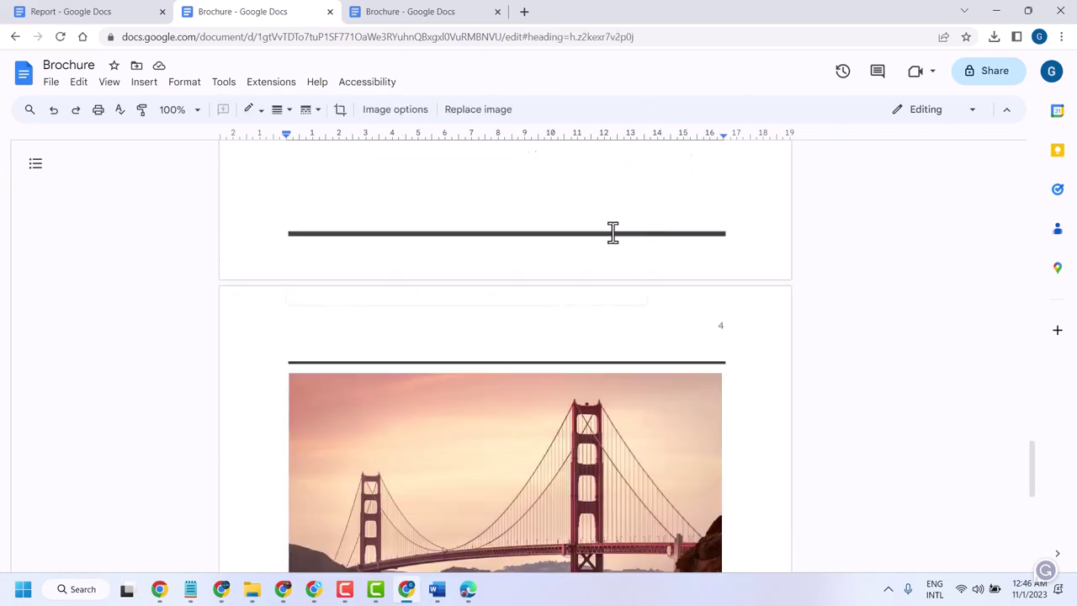
pyautogui.scroll(-2, 610, 233)
pyautogui.scroll(-3, 611, 233)
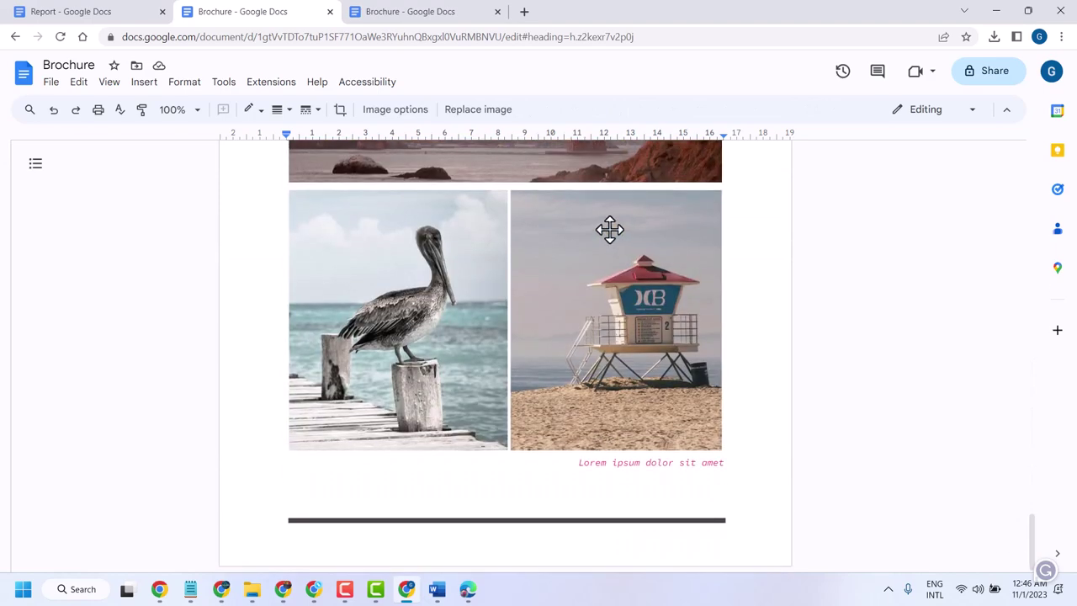
pyautogui.scroll(4, 610, 233)
pyautogui.scroll(5, 610, 231)
pyautogui.scroll(5, 610, 230)
pyautogui.scroll(5, 611, 231)
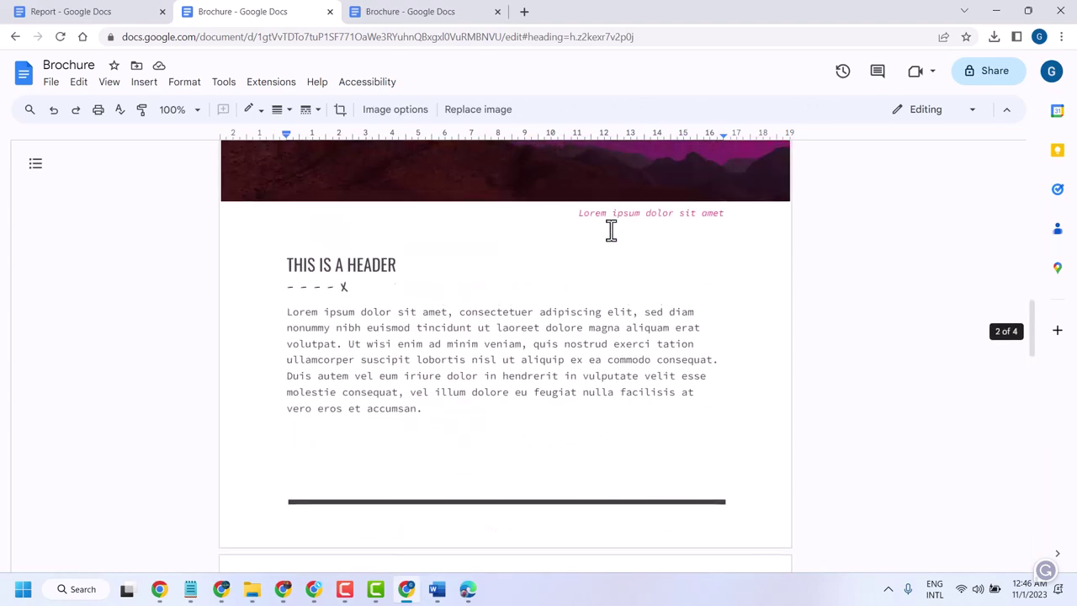
pyautogui.scroll(5, 611, 230)
pyautogui.scroll(5, 610, 231)
pyautogui.scroll(-5, 609, 229)
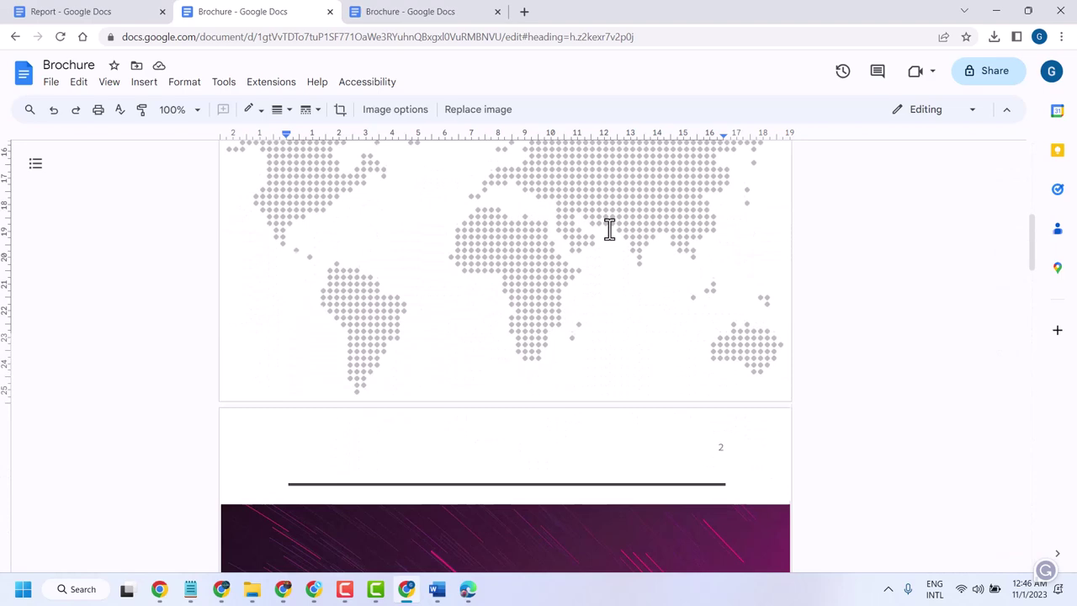
pyautogui.scroll(-3, 609, 229)
pyautogui.scroll(-4, 609, 229)
pyautogui.click(53, 82)
pyautogui.moveTo(86, 229)
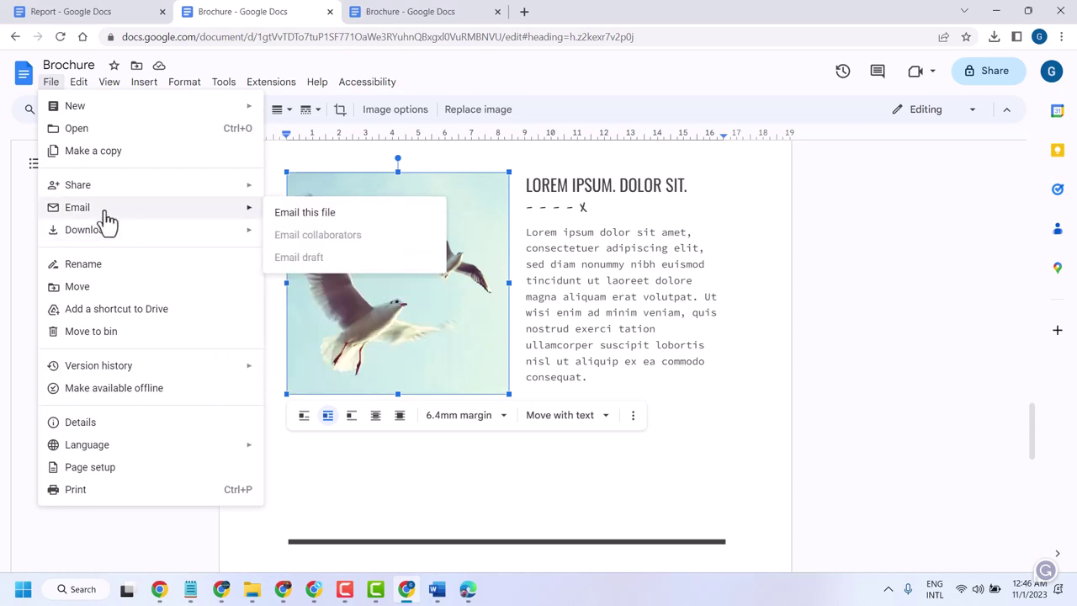
pyautogui.moveTo(77, 185)
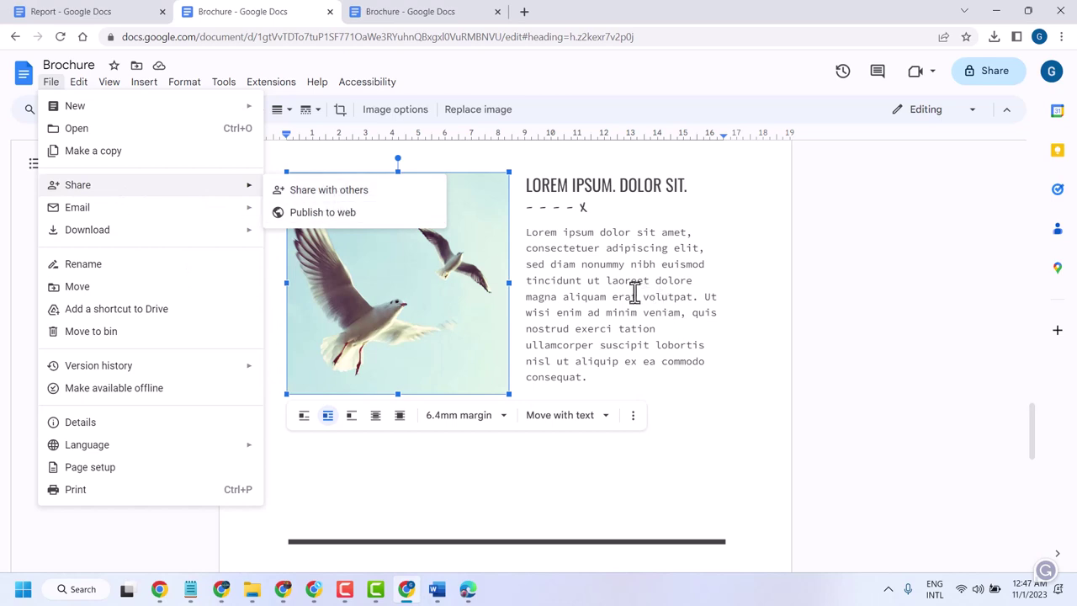
pyautogui.scroll(-5, 620, 281)
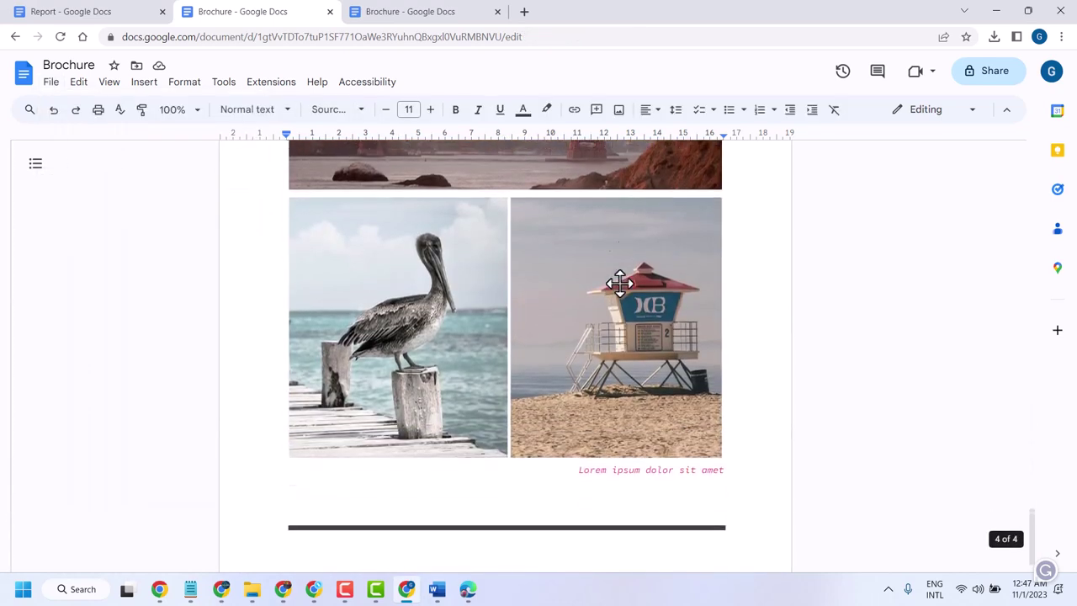